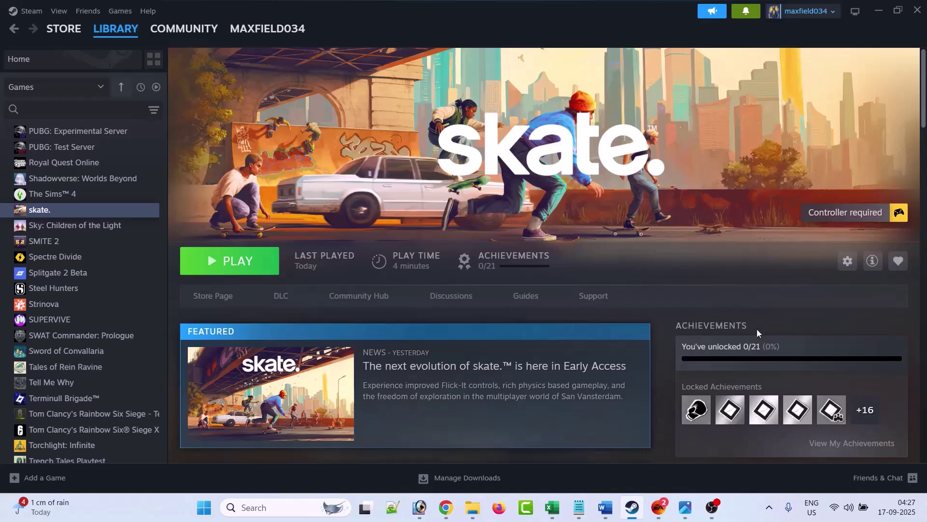
Step: View the skate. server error image, then switch to the Word fix guide and examine its server status section
click(685, 507)
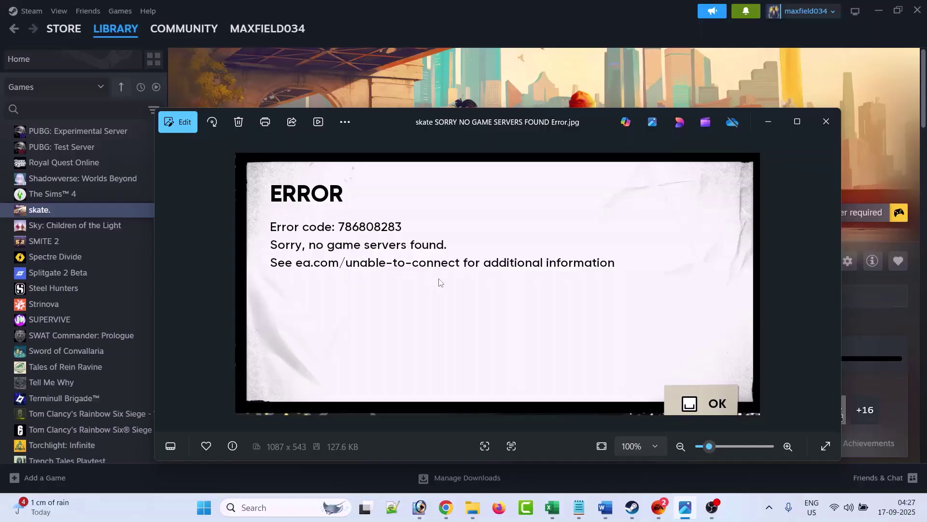
click(606, 507)
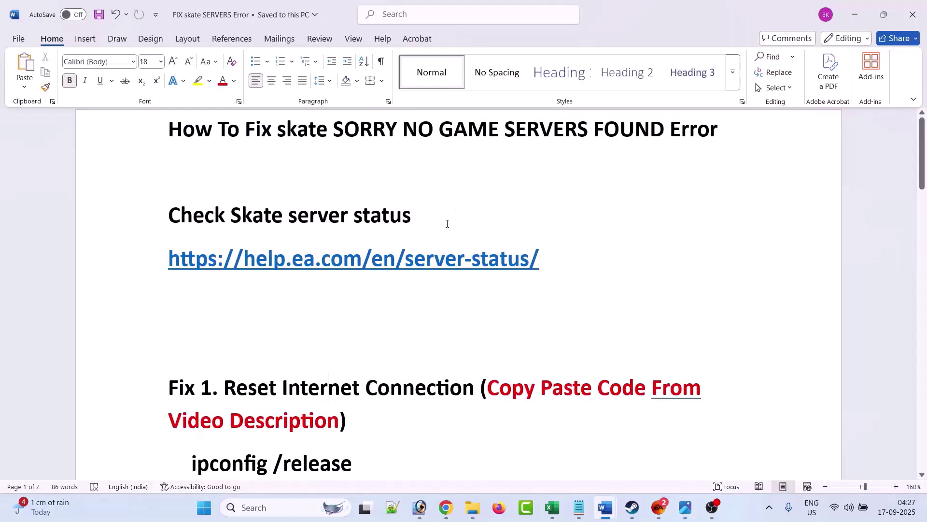
drag(432, 216, 162, 219)
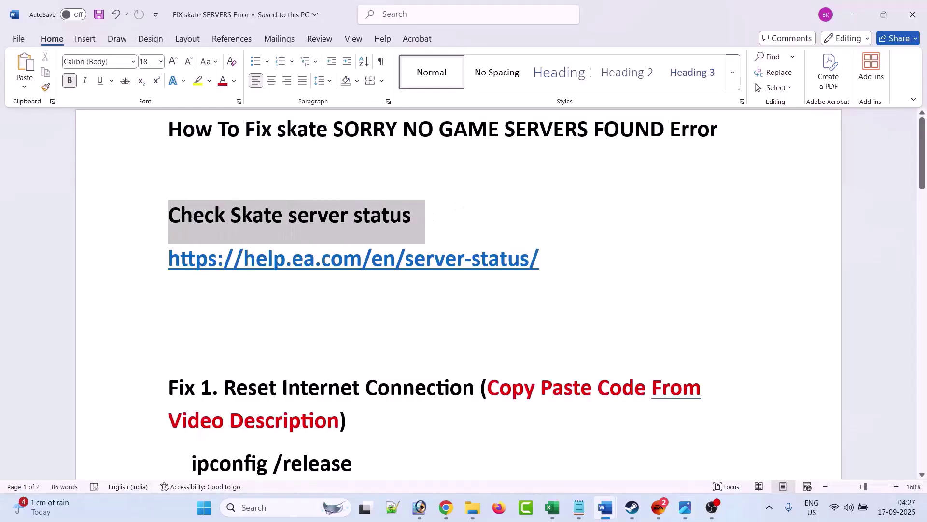
click(145, 280)
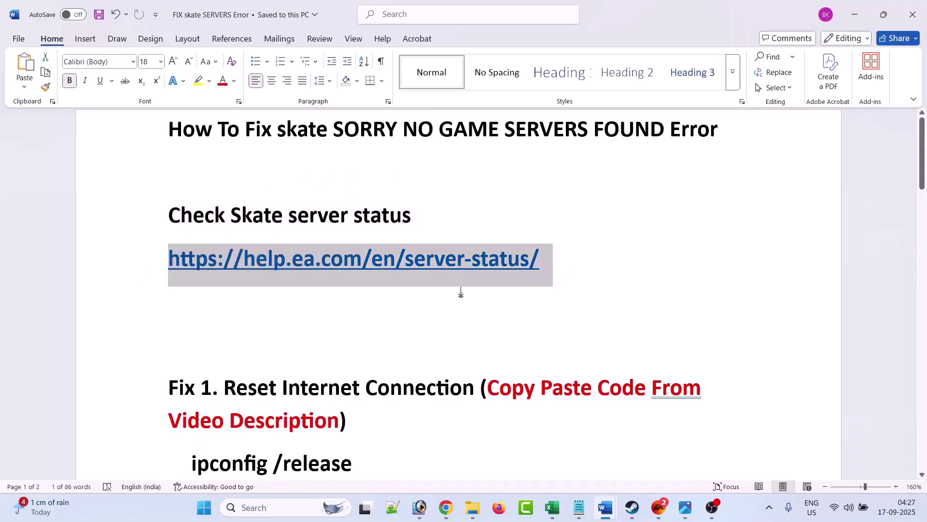
Step: Switch to Chrome and check the status of skate. on the EA server status page
key(alt+Tab)
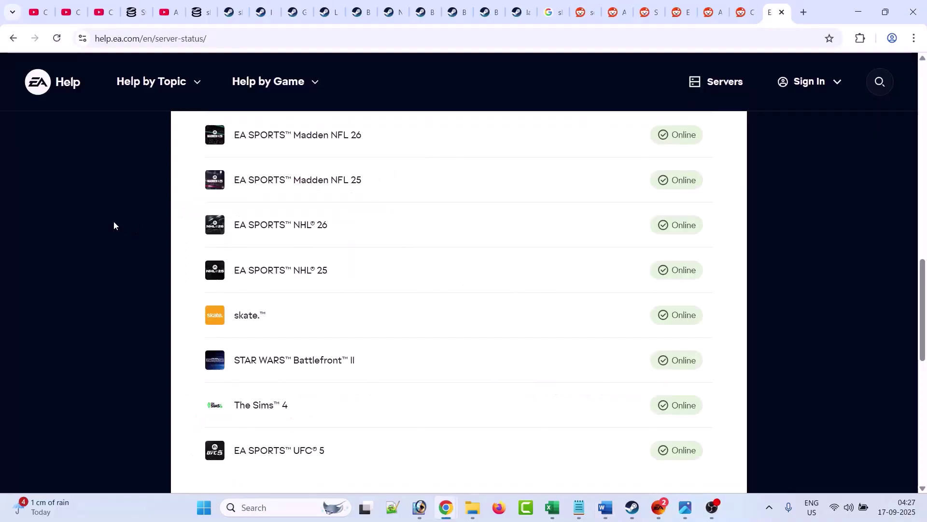
scroll(114, 221, down, 3)
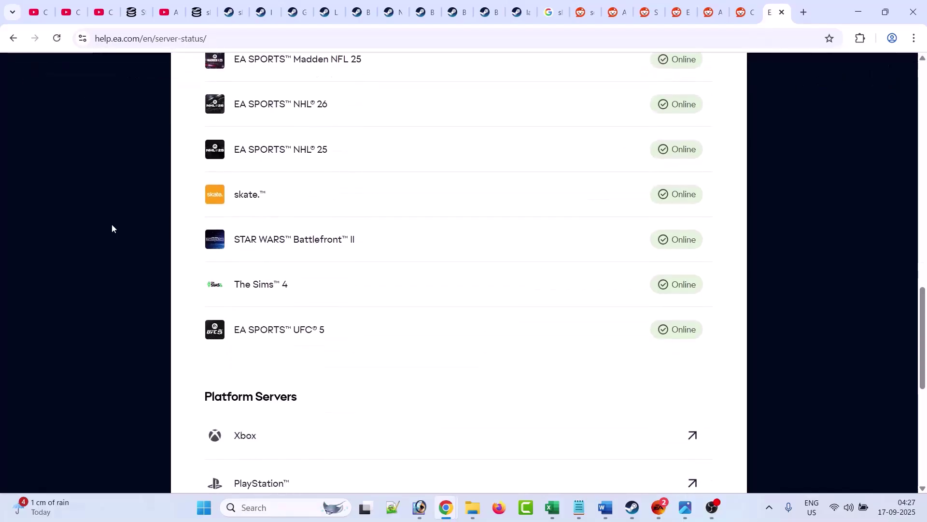
drag(237, 197, 258, 195)
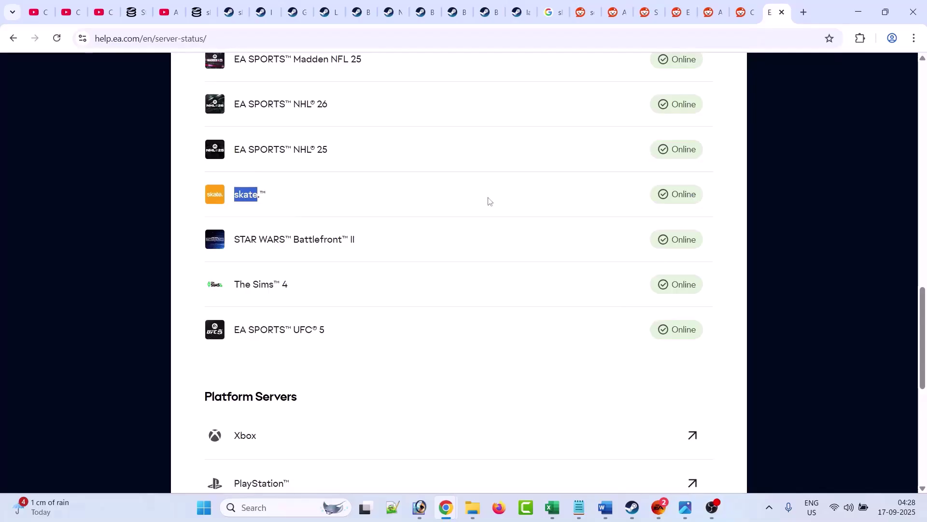
click(308, 196)
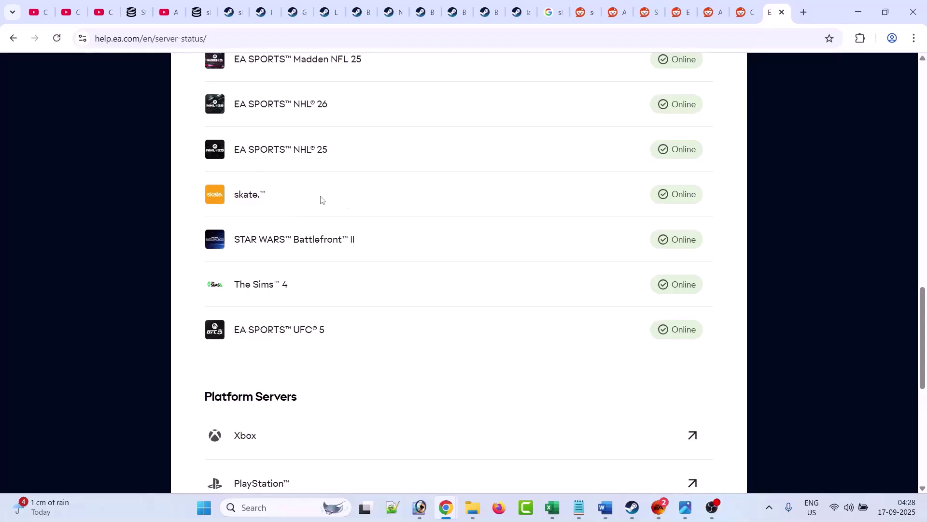
Step: Switch back to the Word guide and read the Fix 1 section on resetting the internet connection
click(606, 518)
scroll(386, 309, down, 1)
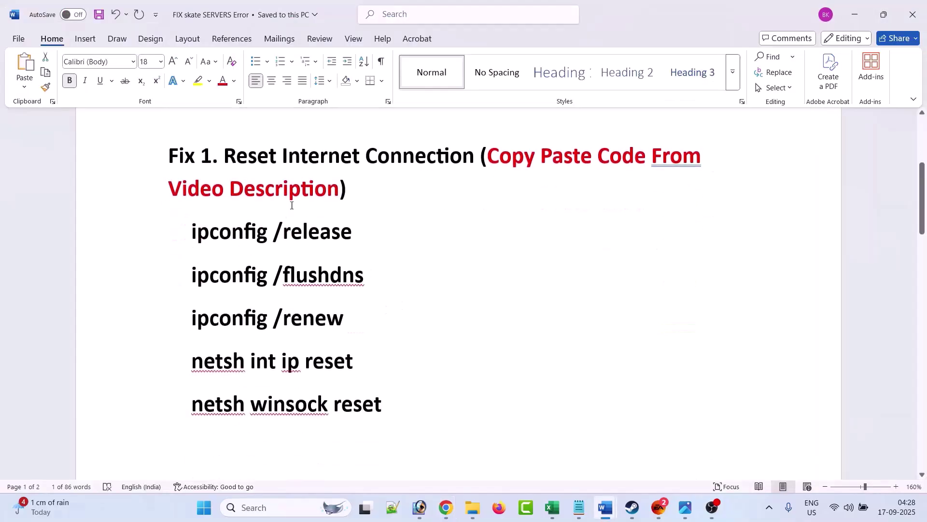
drag(237, 155, 478, 156)
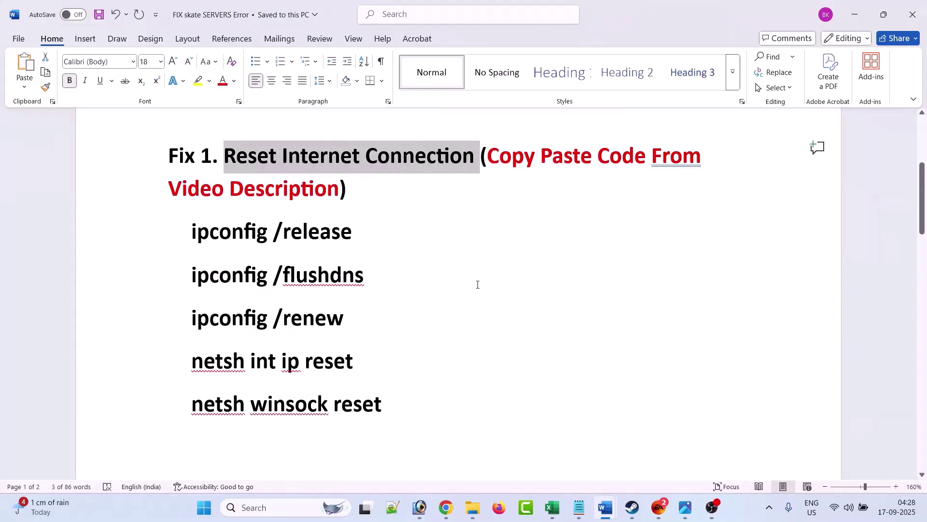
click(438, 284)
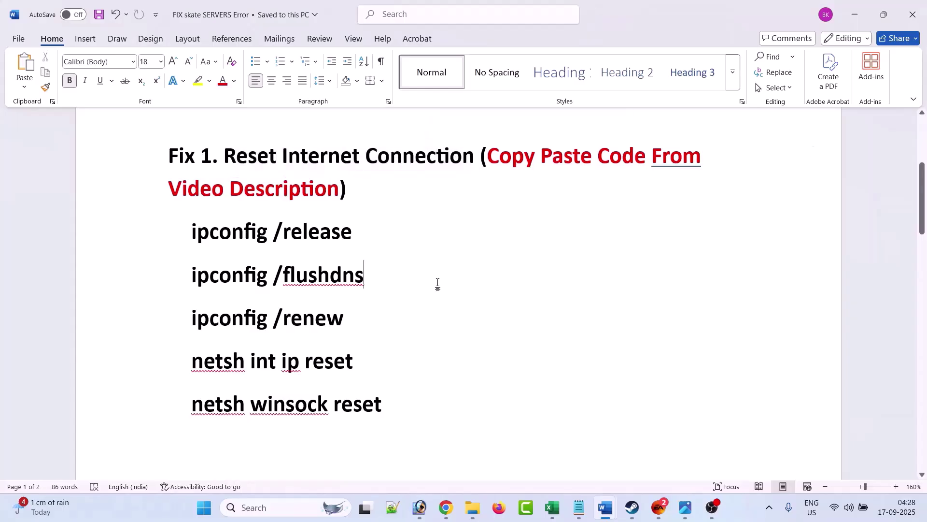
Step: Open Command Prompt as administrator and run ipconfig /release, copied from the Word guide
click(277, 509)
text(cmd)
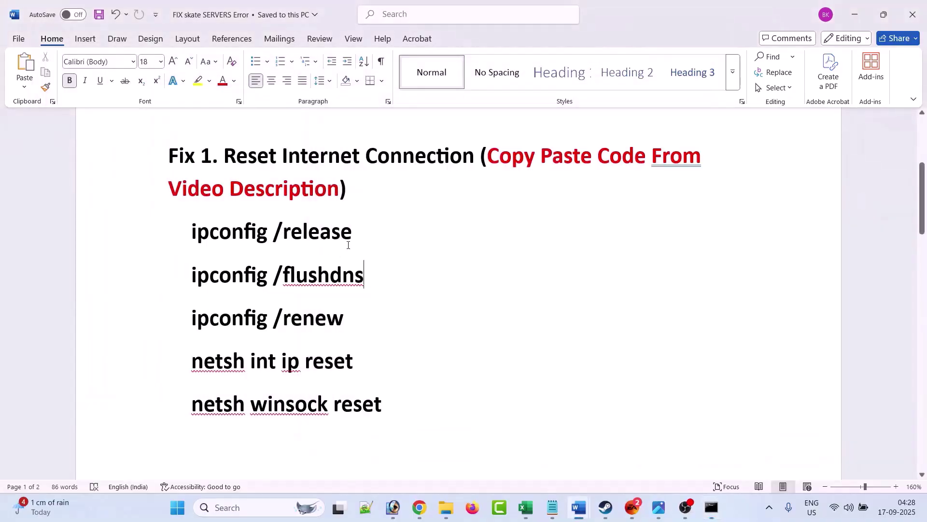
drag(352, 236, 192, 237)
key(ctrl+c)
key(alt+Tab)
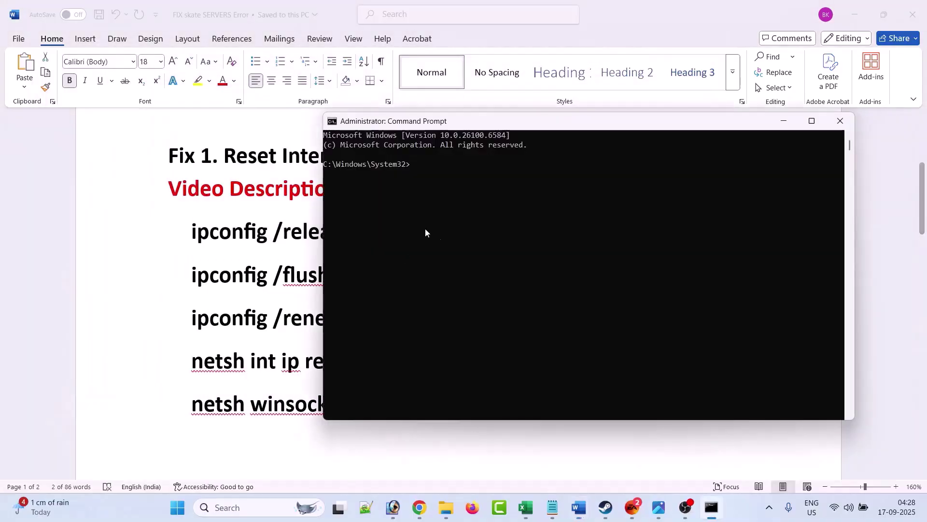
key(ctrl+v)
key(Return)
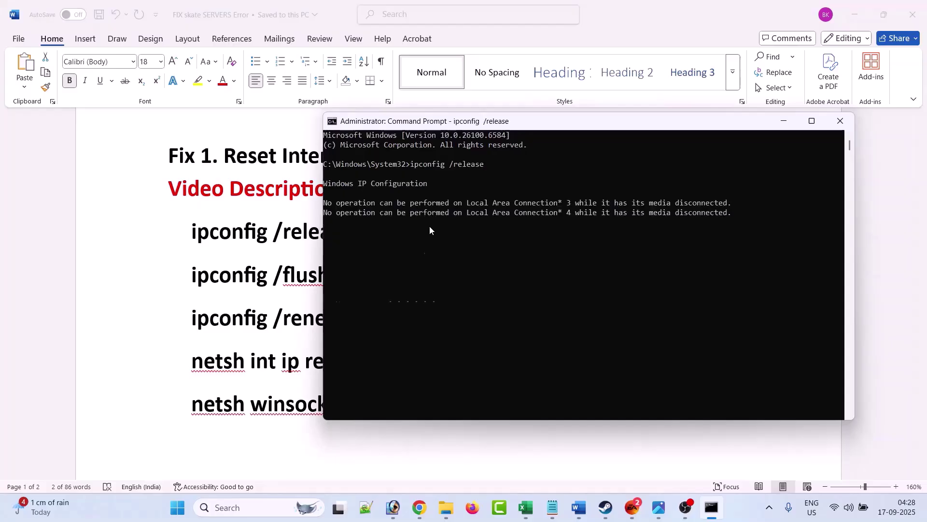
Step: Copy ipconfig /flushdns from the Word guide and run it in Command Prompt
key(alt+Tab)
click(250, 274)
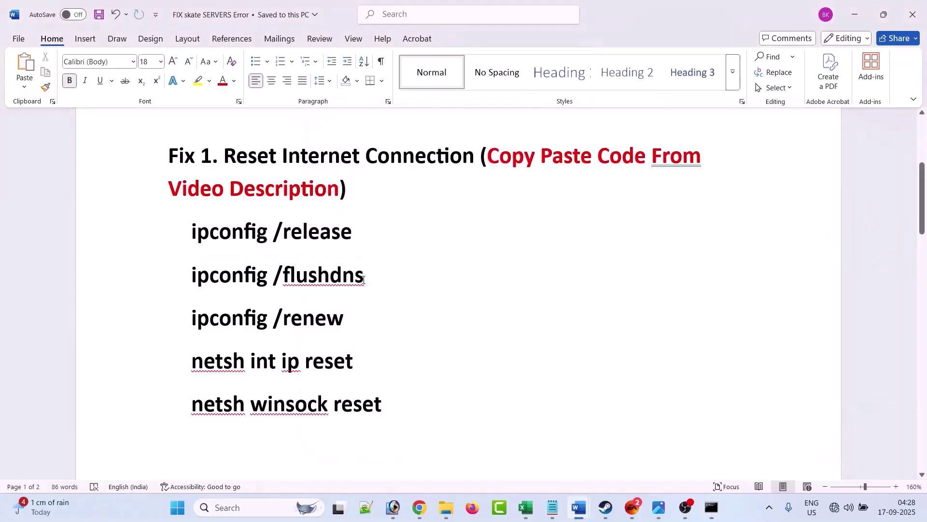
drag(363, 279, 192, 277)
key(ctrl+c)
key(alt+Tab)
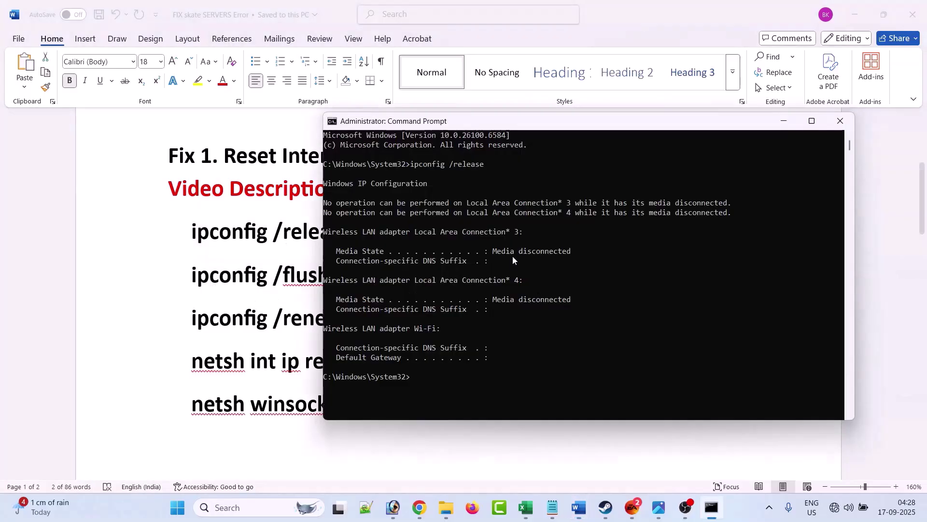
key(ctrl+v)
key(Return)
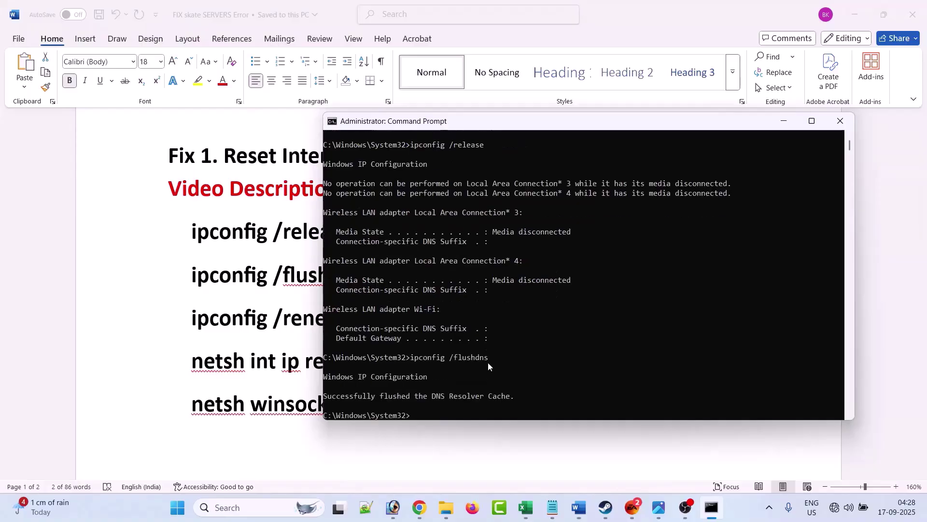
Step: Copy ipconfig /renew from the Word guide and run it in Command Prompt
key(alt+Tab)
click(271, 316)
key(End)
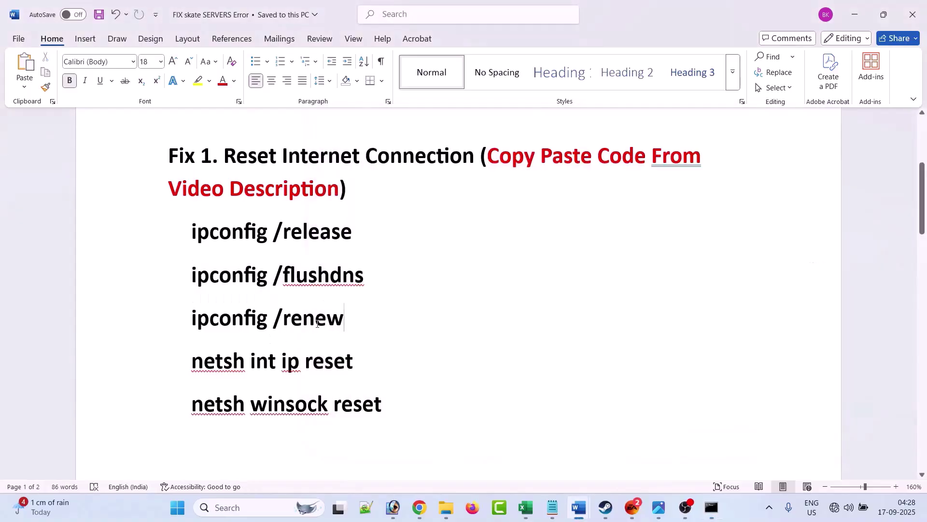
drag(317, 323, 192, 319)
key(ctrl+c)
key(alt+Tab)
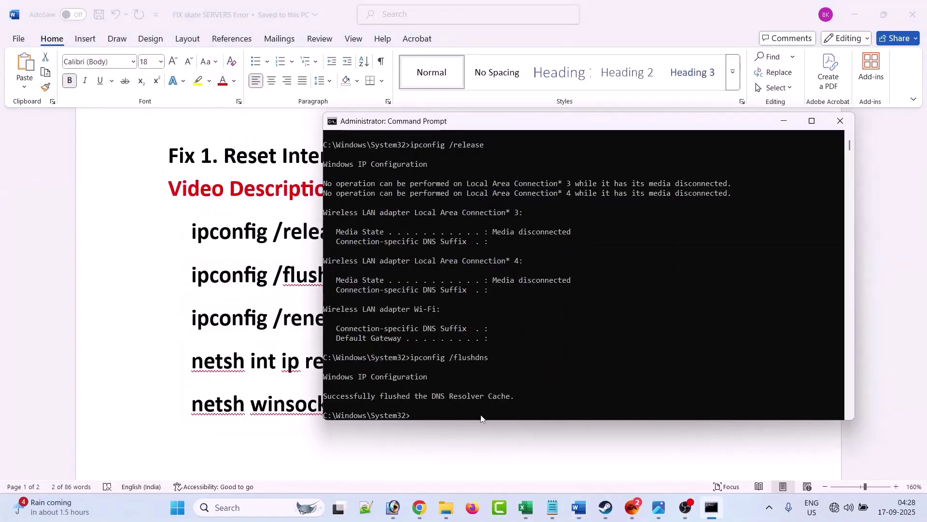
key(ctrl+v)
key(Return)
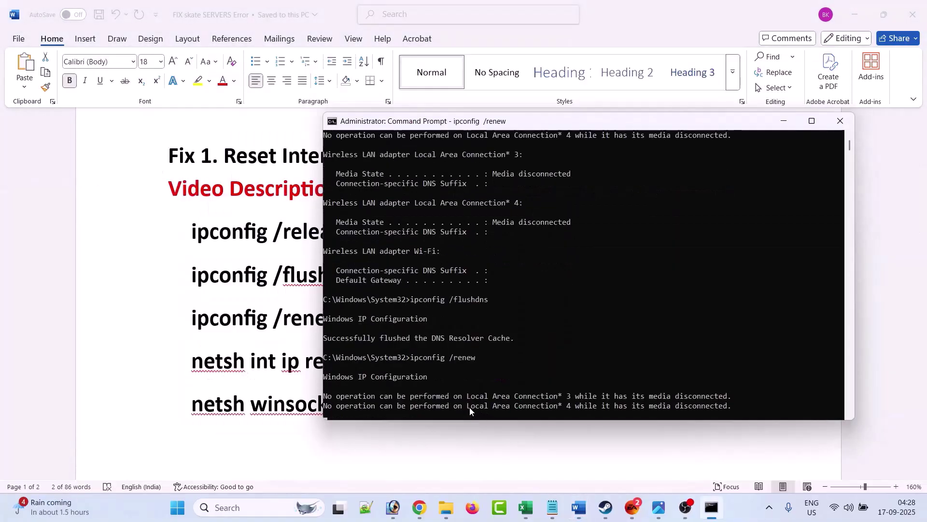
Step: Copy netsh int ip reset from the Word guide and run it in Command Prompt
key(alt+Tab)
drag(362, 365, 192, 366)
key(ctrl+c)
key(alt+Tab)
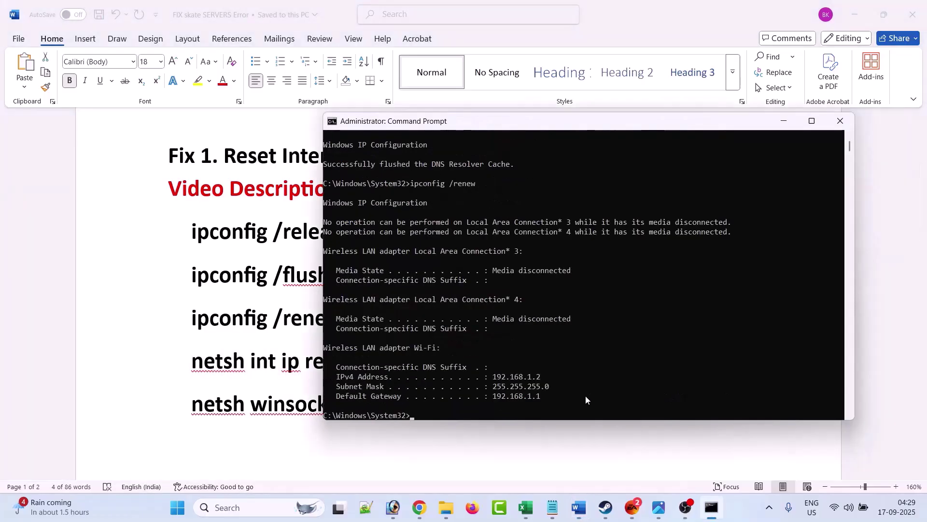
key(ctrl+v)
Step: Copy netsh winsock reset from the Word guide, run it in Command Prompt and close Command Prompt
key(alt+Tab)
drag(394, 408, 209, 405)
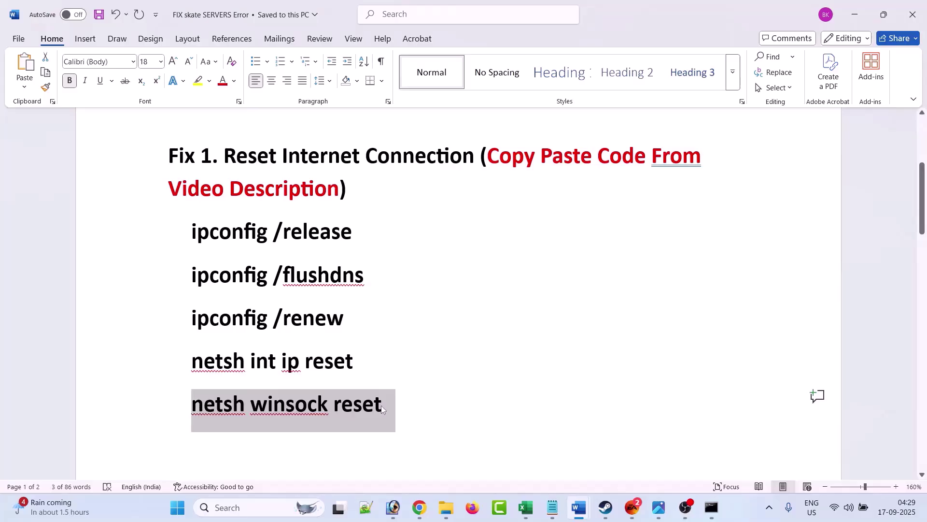
key(ctrl+c)
key(alt+Tab)
key(ctrl+v)
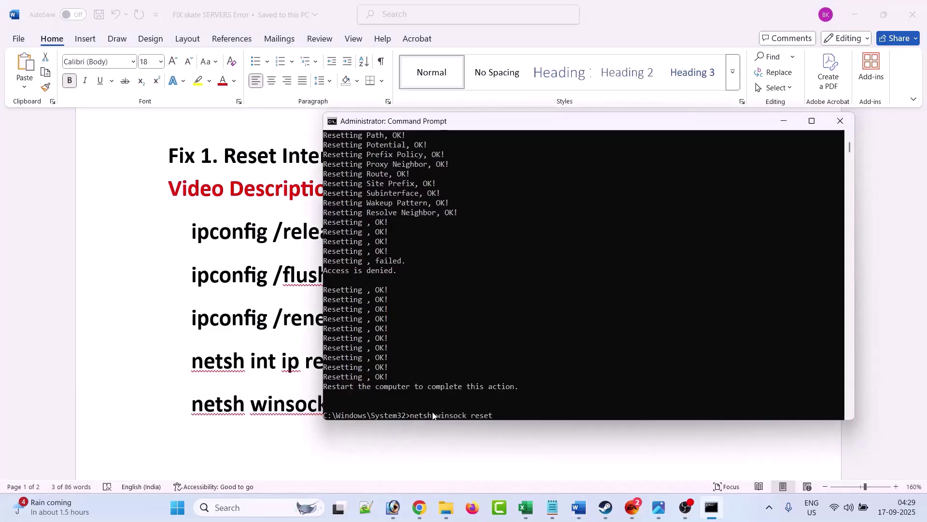
key(Return)
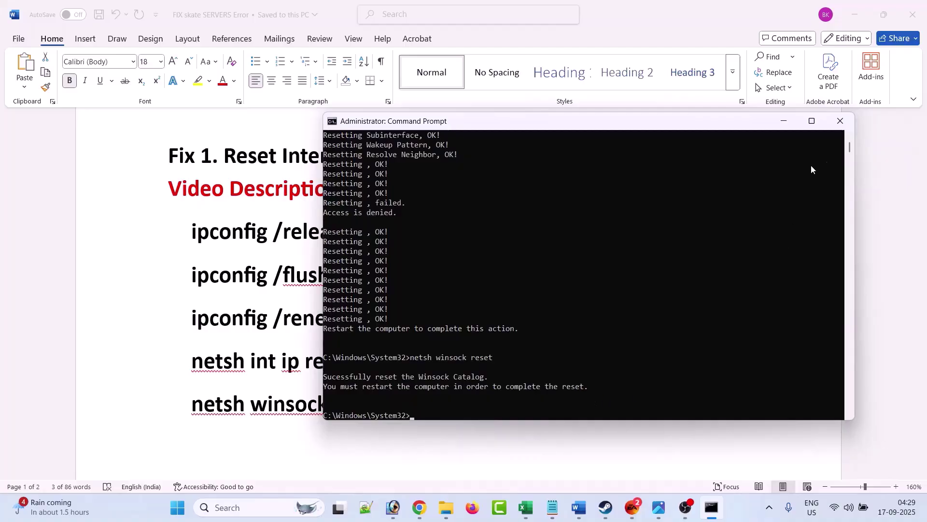
click(840, 121)
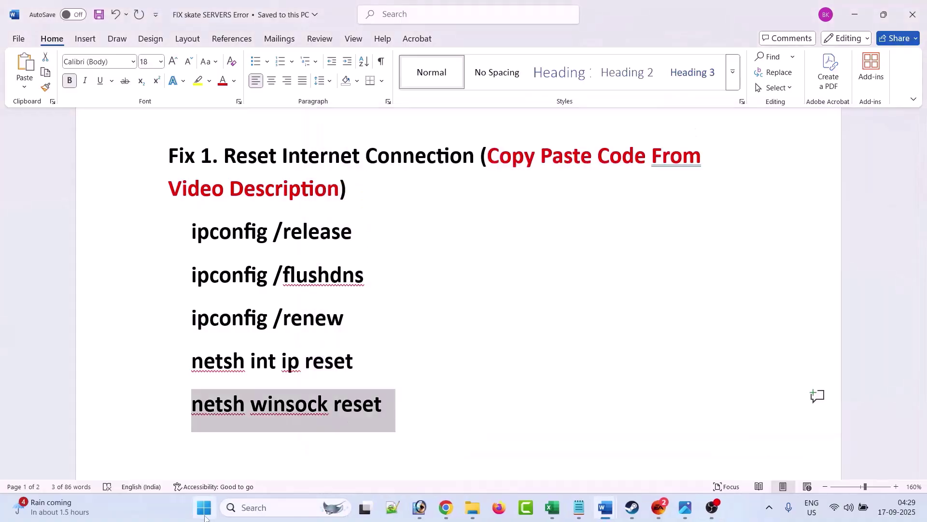
Step: View the computer's Restart power option and dismiss it without restarting
click(205, 517)
click(616, 470)
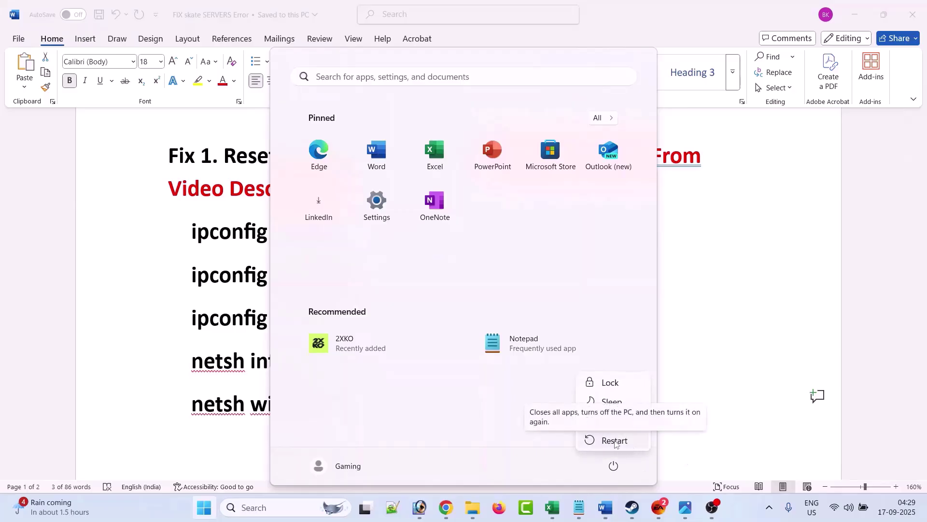
click(737, 352)
click(721, 336)
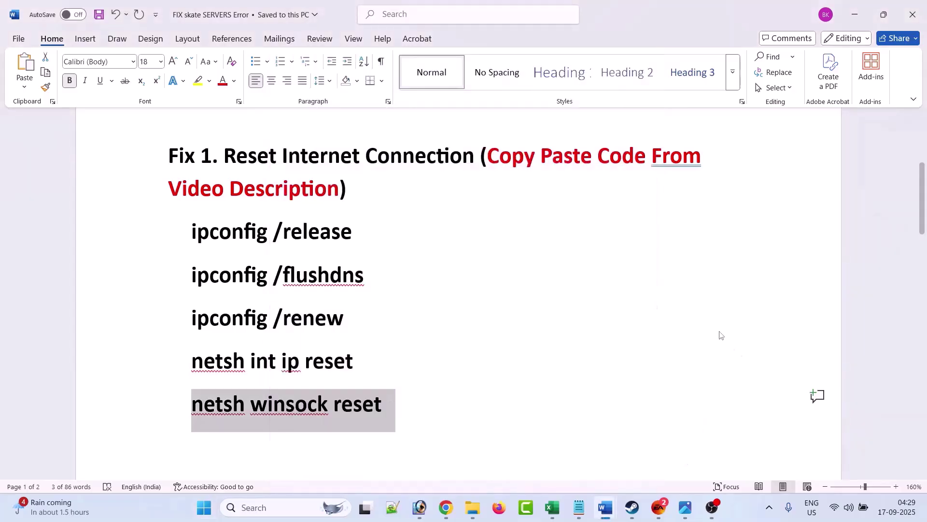
Step: Review the Fix 1 commands in the Word guide and read the Fix 2 instructions on controlled folder access and firewall
click(632, 507)
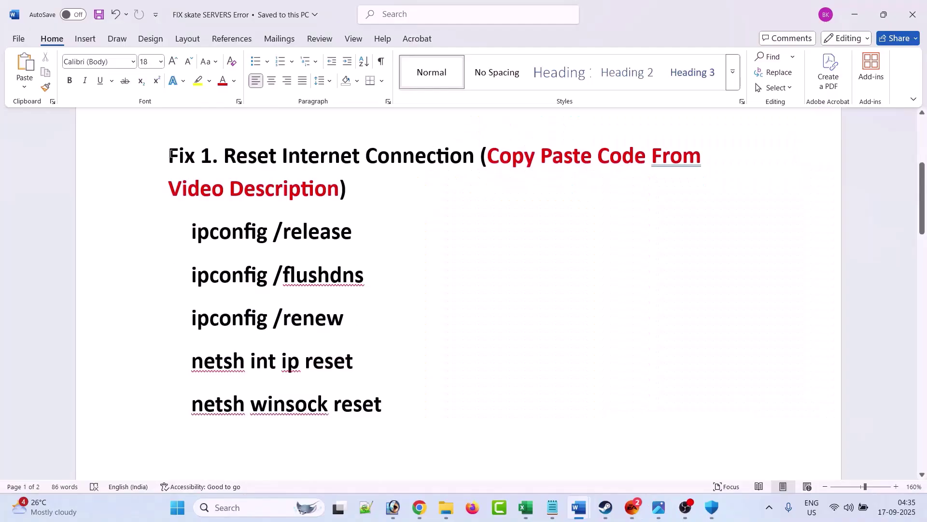
drag(234, 156, 394, 401)
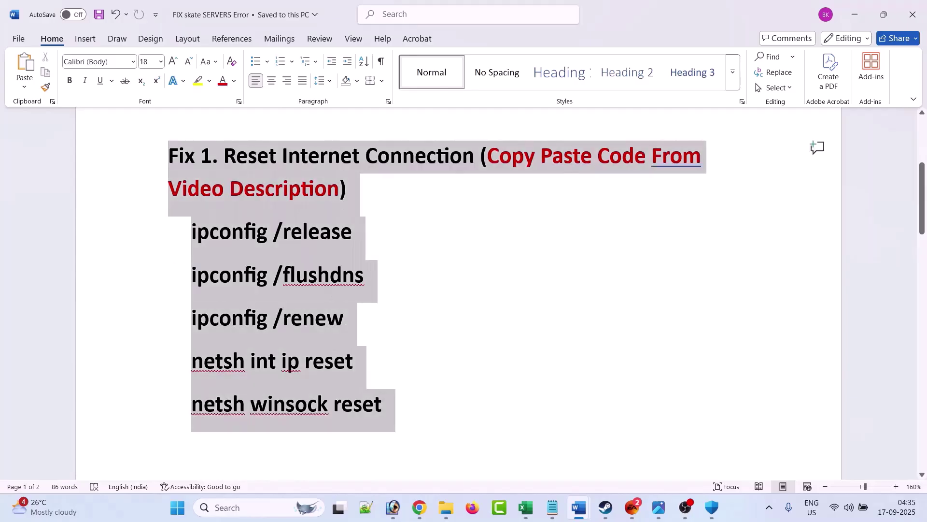
click(466, 395)
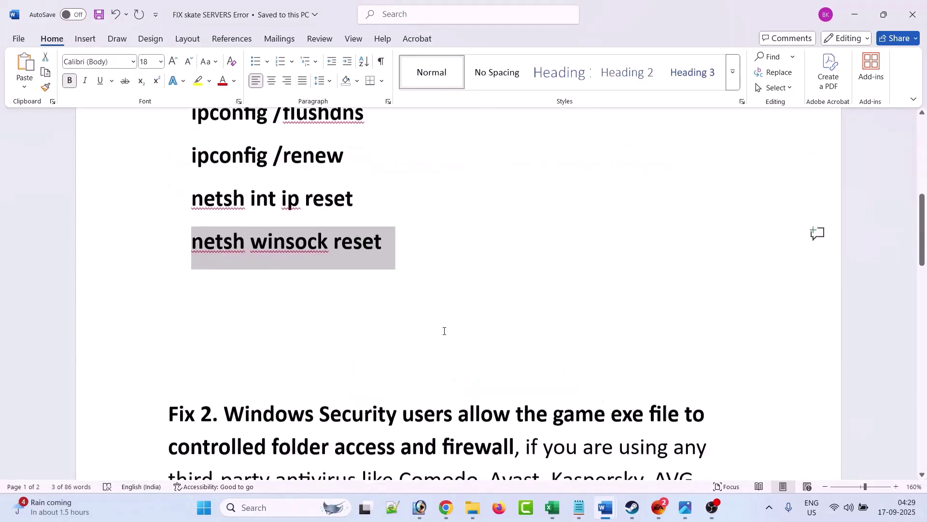
scroll(443, 329, down, 3)
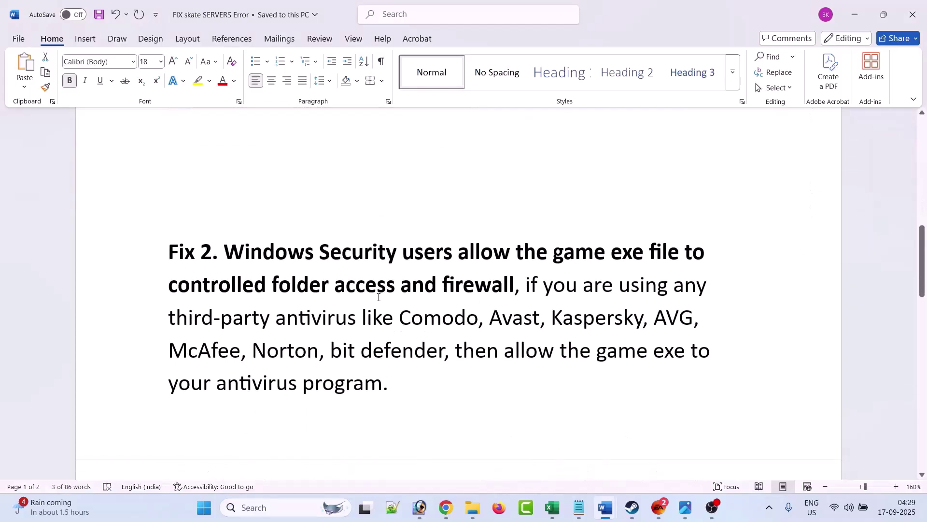
click(366, 284)
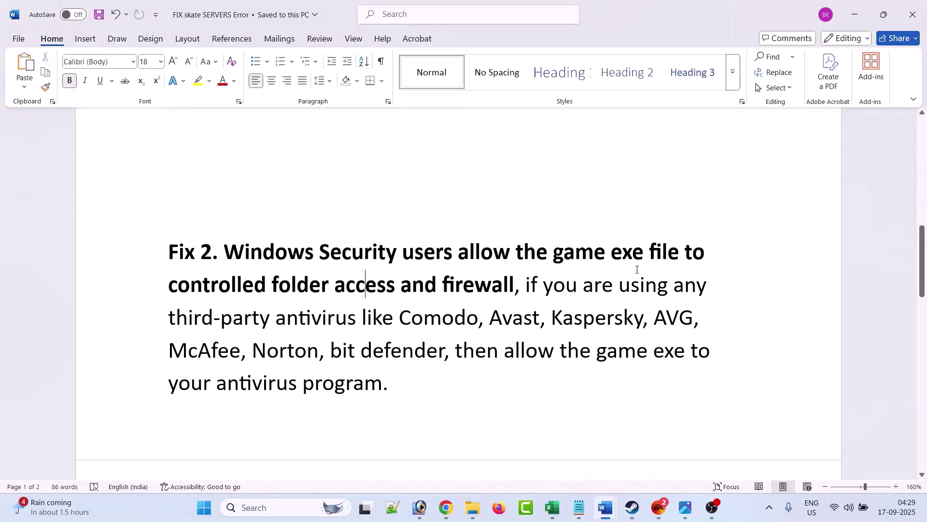
scroll(637, 270, down, 1)
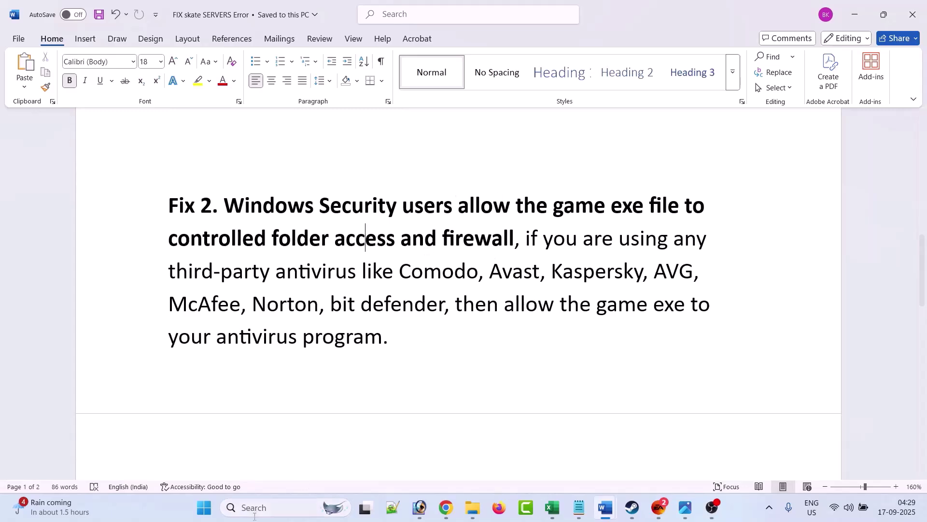
Step: Search the system for Windows Security and open the app
click(269, 508)
text(windows se)
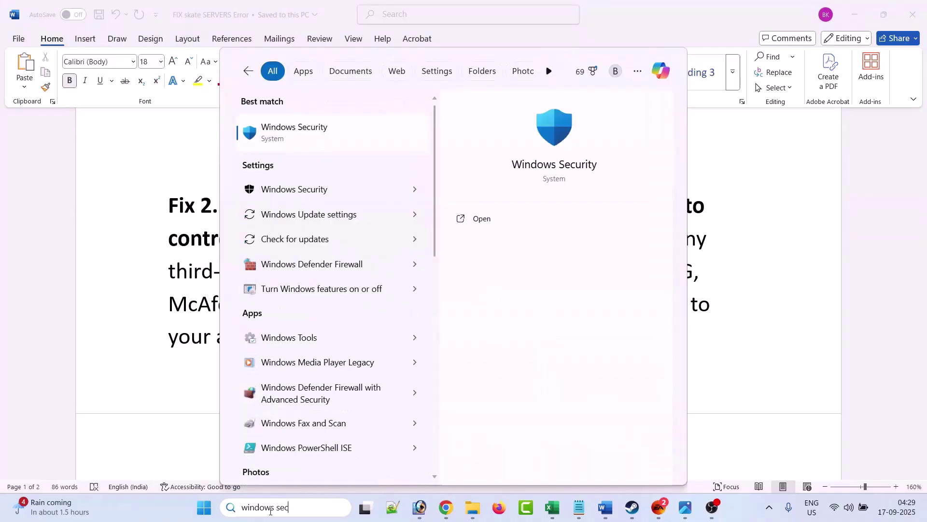
text(c)
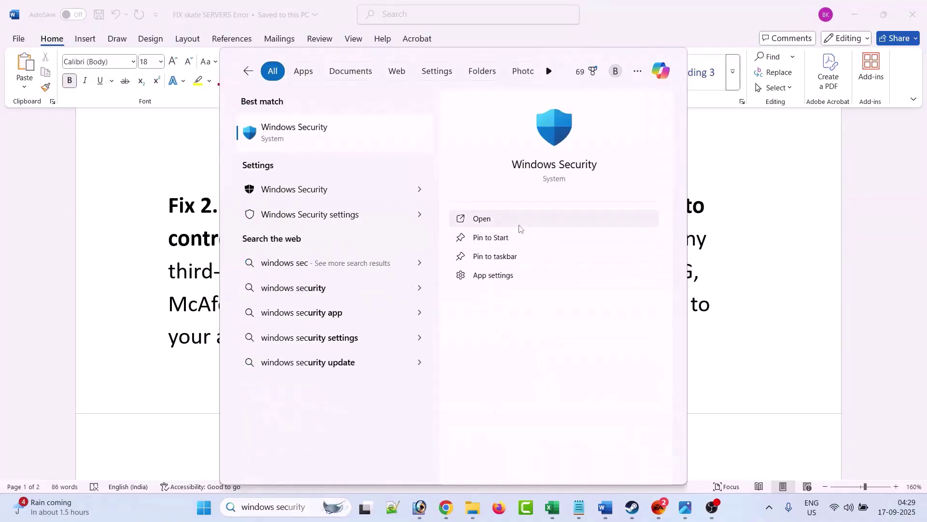
click(519, 226)
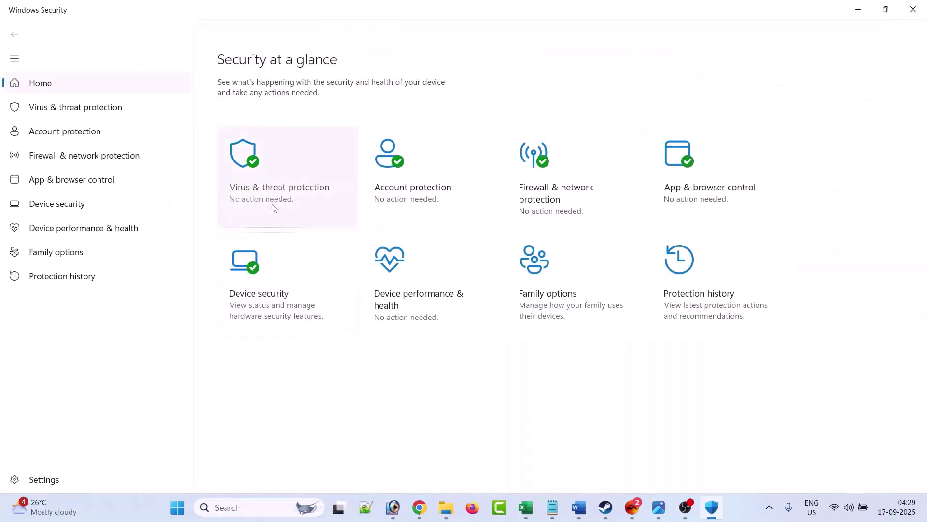
Step: Open the ransomware protection settings under Virus & threat protection
click(278, 194)
scroll(461, 215, down, 3)
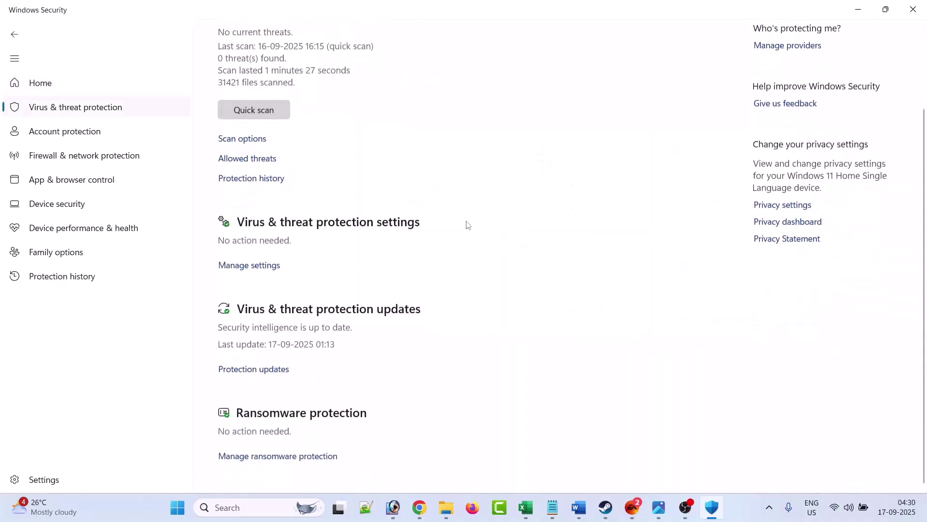
scroll(297, 463, up, 1)
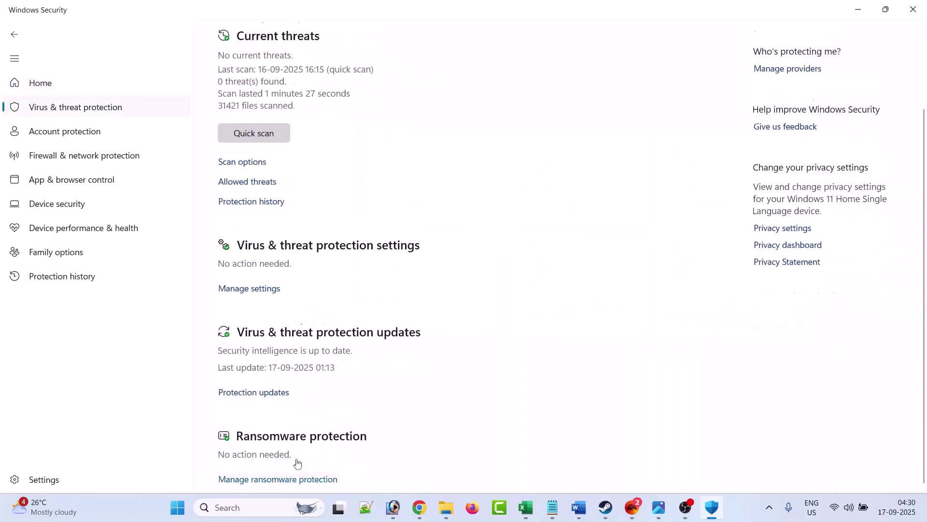
click(297, 478)
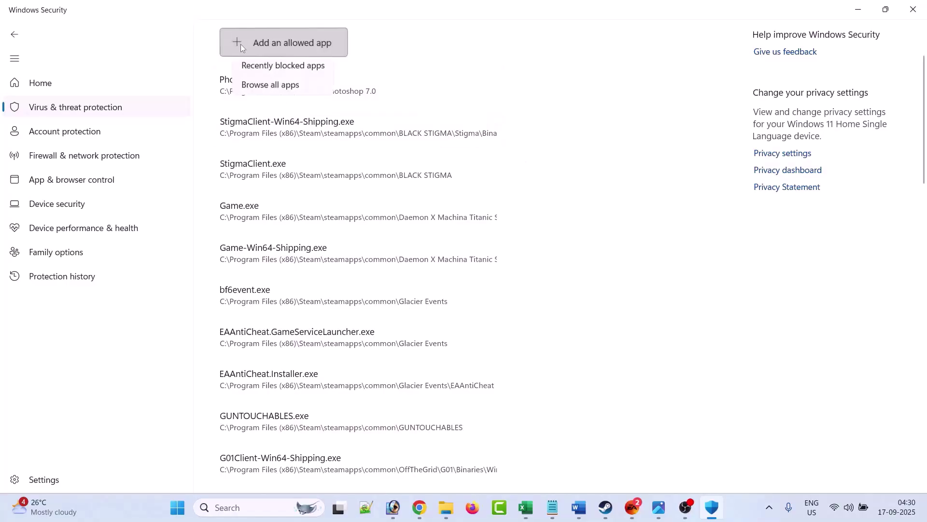
Step: Add the Skate application from SteamLibrary\steamapps\common\Skate to the apps allowed through Controlled folder access
click(249, 91)
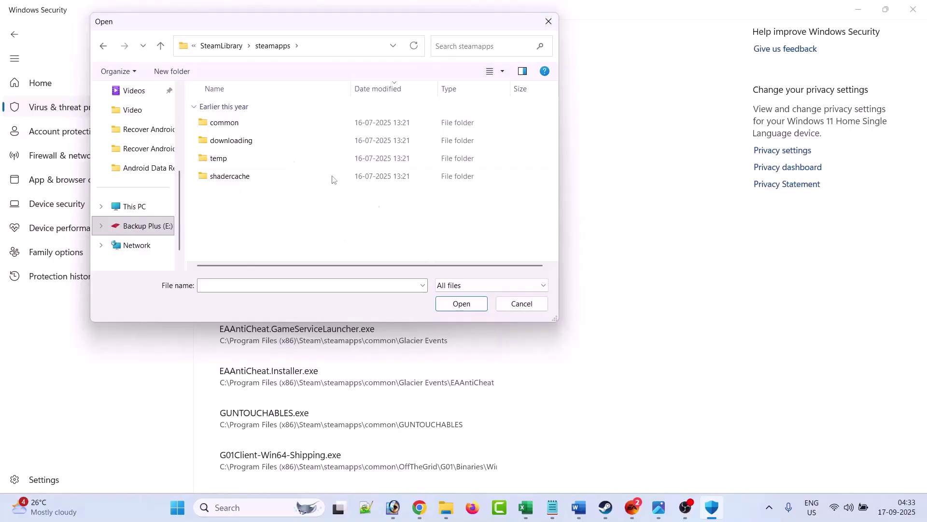
double_click(237, 124)
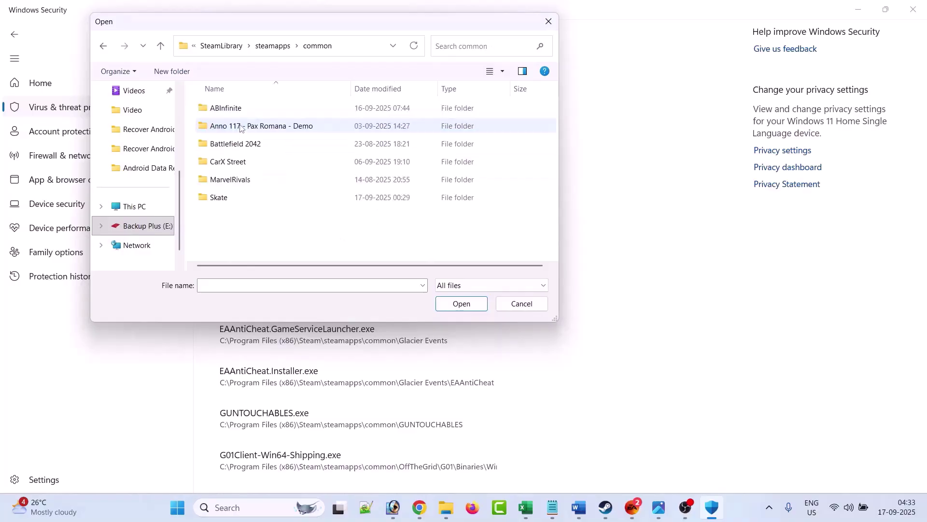
double_click(238, 200)
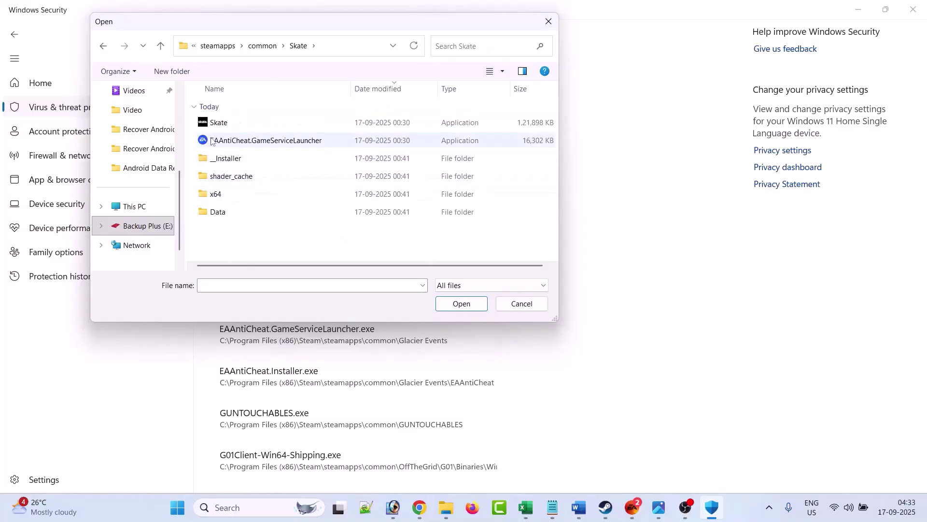
click(236, 127)
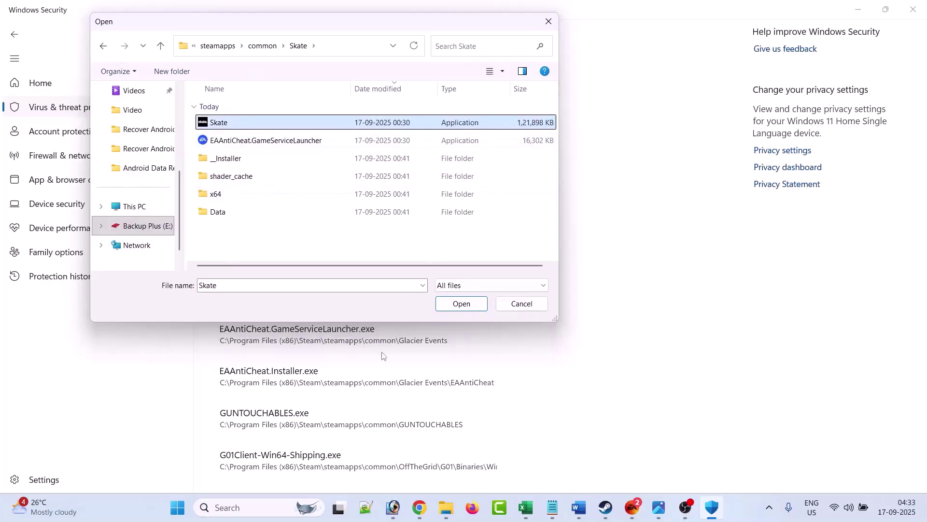
click(457, 311)
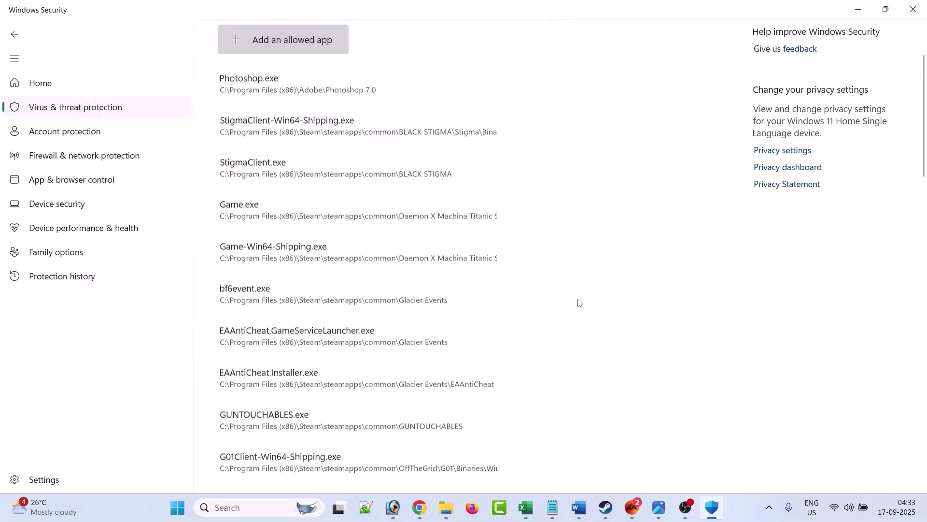
Step: Return to the Windows Security home page and open the firewall's allowed apps list from Firewall & network protection
click(15, 33)
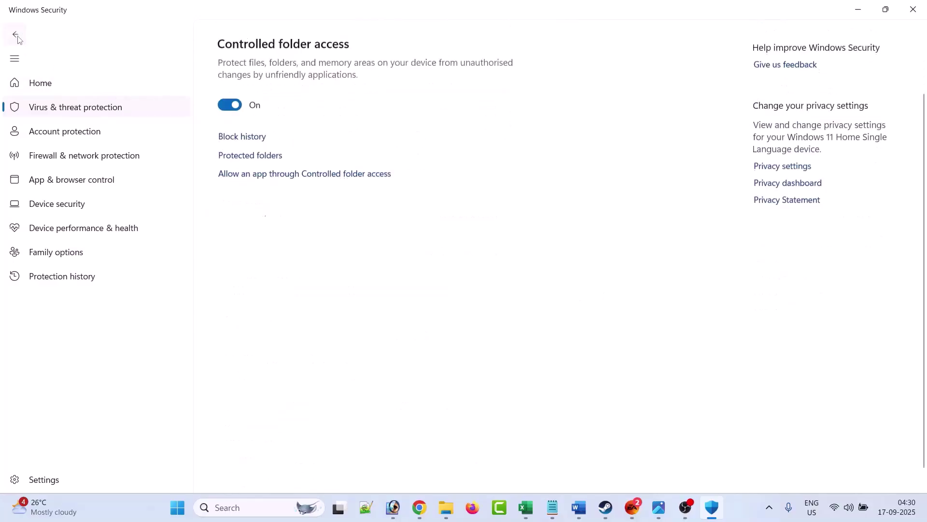
click(16, 35)
click(16, 34)
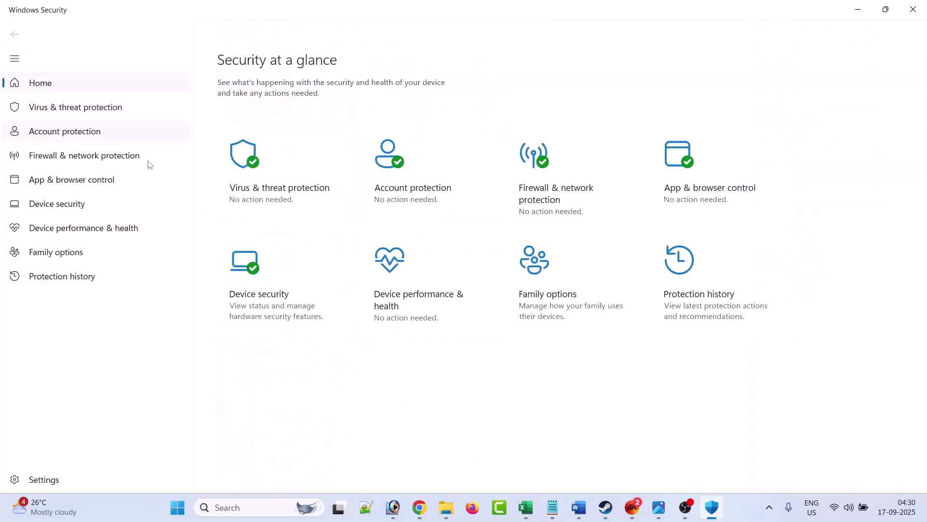
click(575, 205)
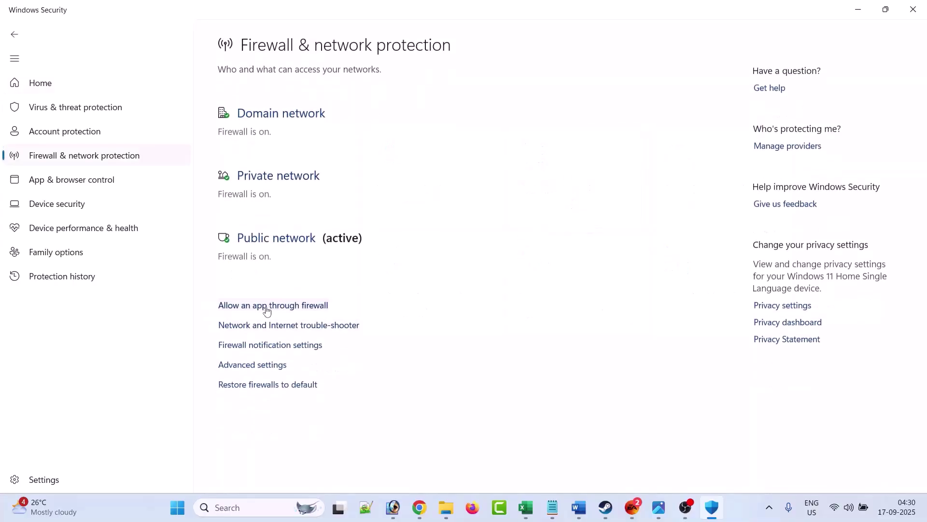
click(307, 310)
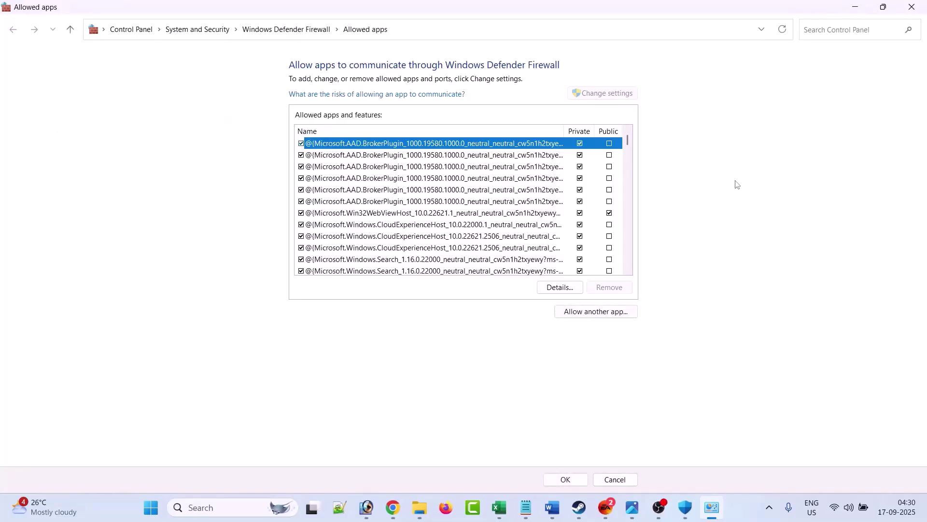
Step: Add the Skate application from SteamLibrary\steamapps\common\Skate on drive E: to the firewall's allowed apps
click(606, 313)
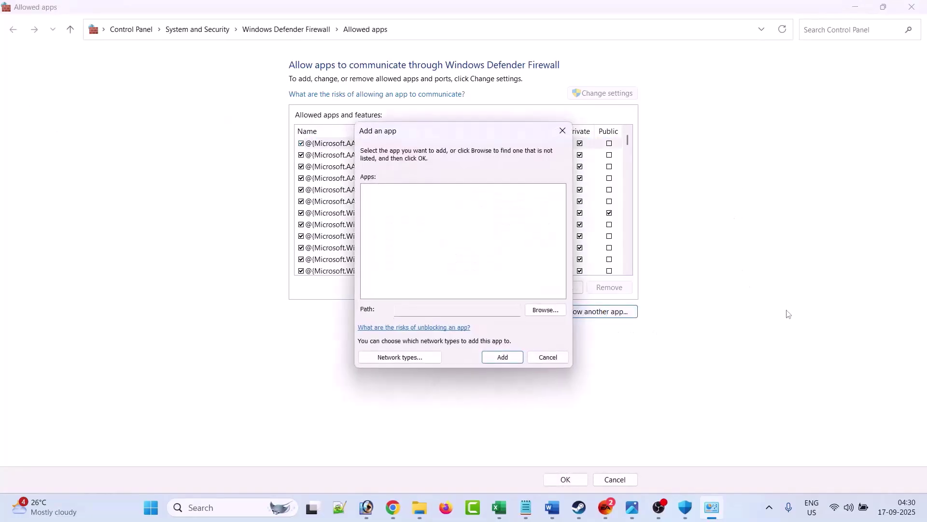
click(543, 311)
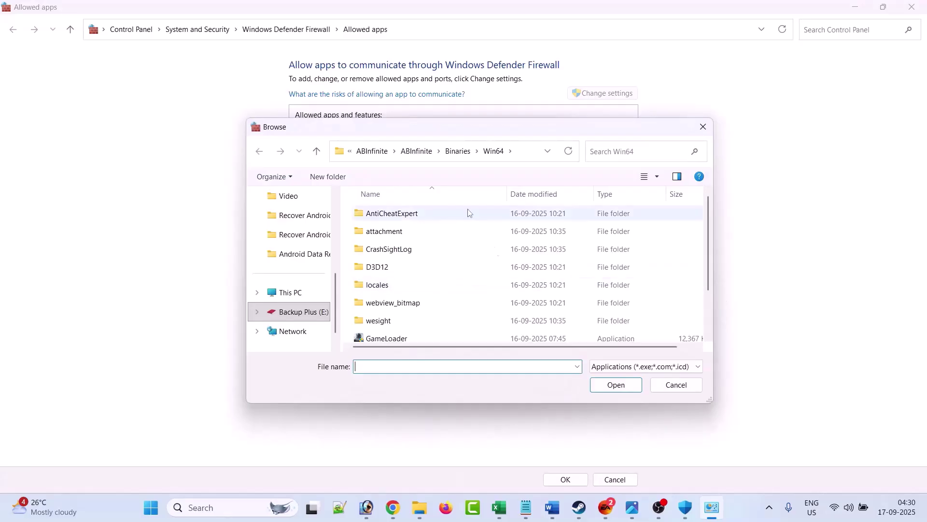
click(370, 154)
click(374, 151)
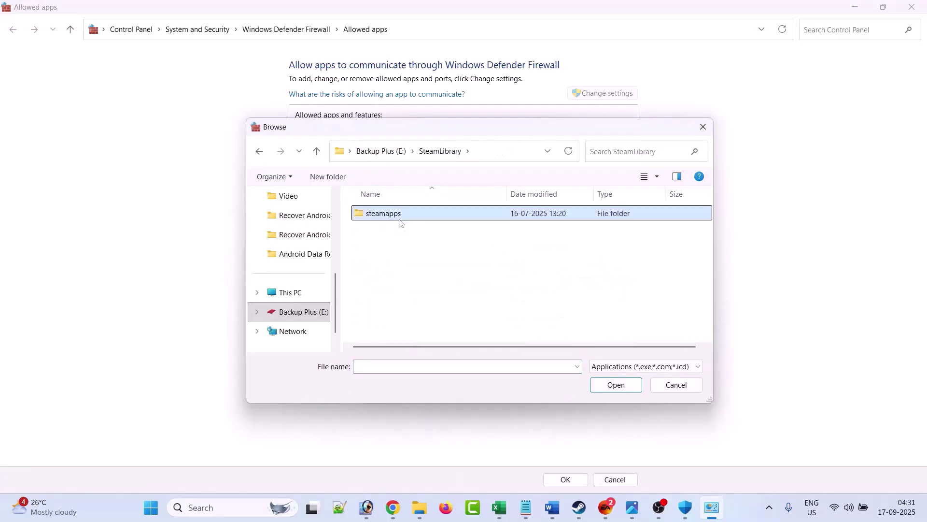
double_click(386, 214)
double_click(396, 236)
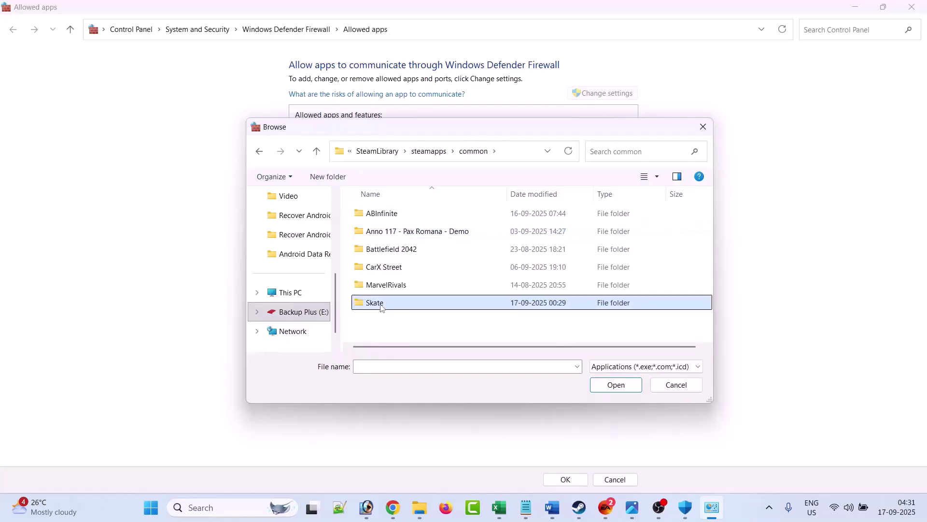
double_click(502, 303)
click(391, 234)
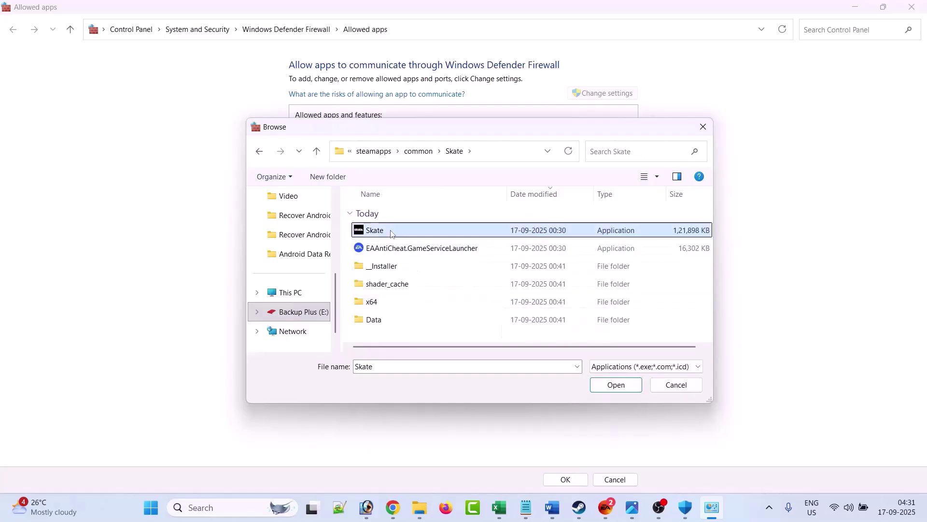
click(618, 385)
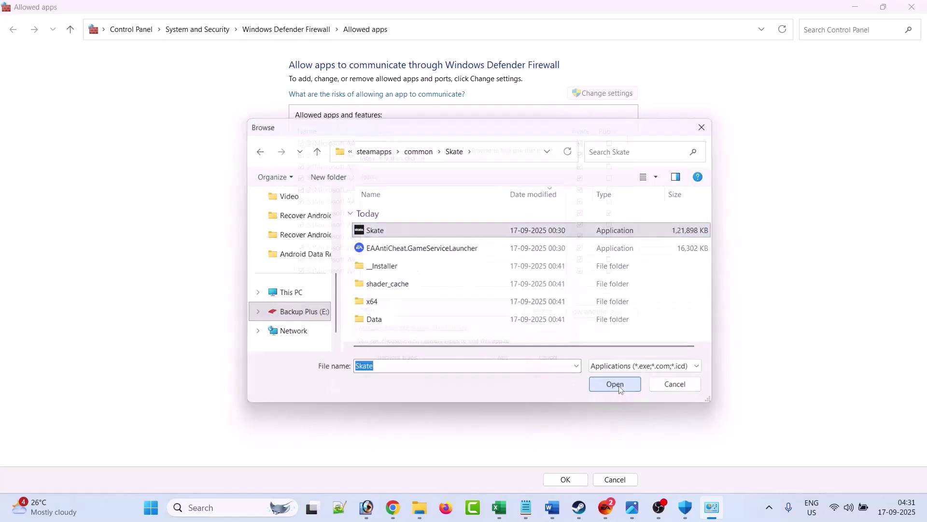
click(519, 358)
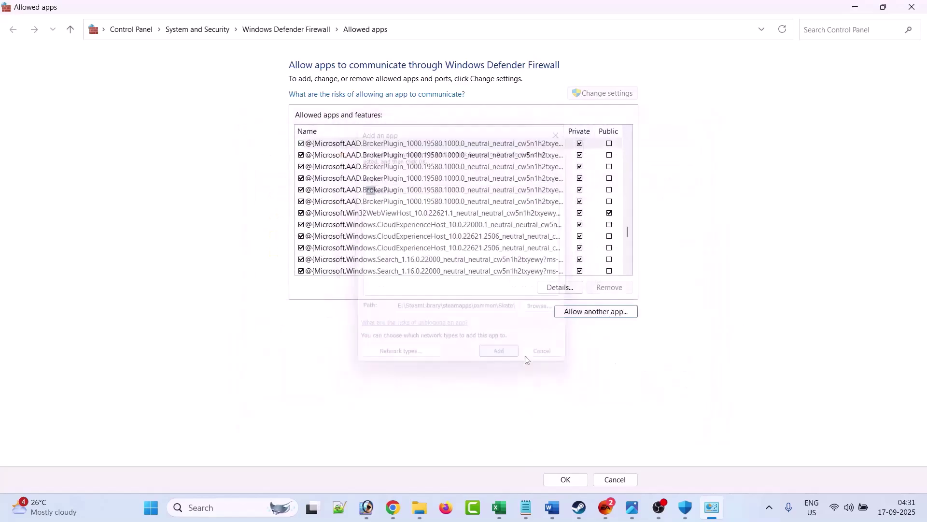
Step: Allow skate.™ on private networks in the firewall's allowed apps list and save the settings
click(627, 270)
click(628, 271)
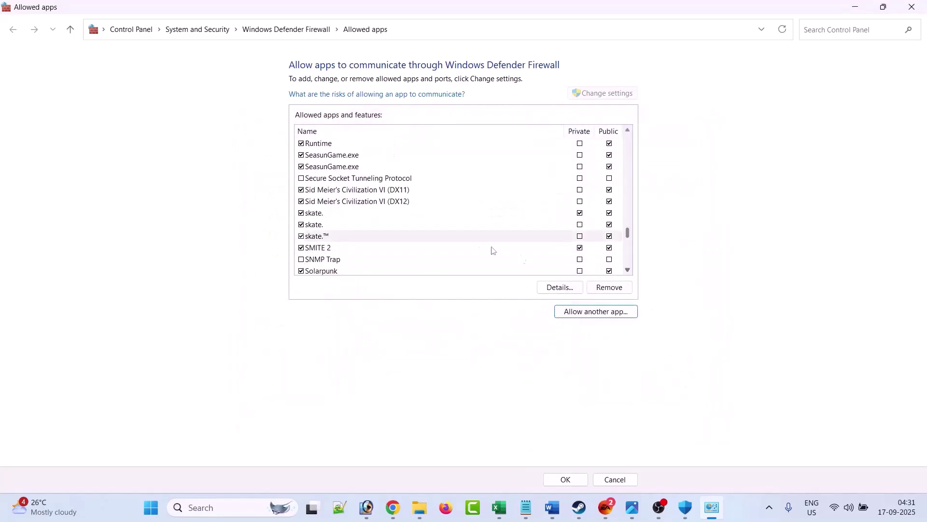
click(580, 236)
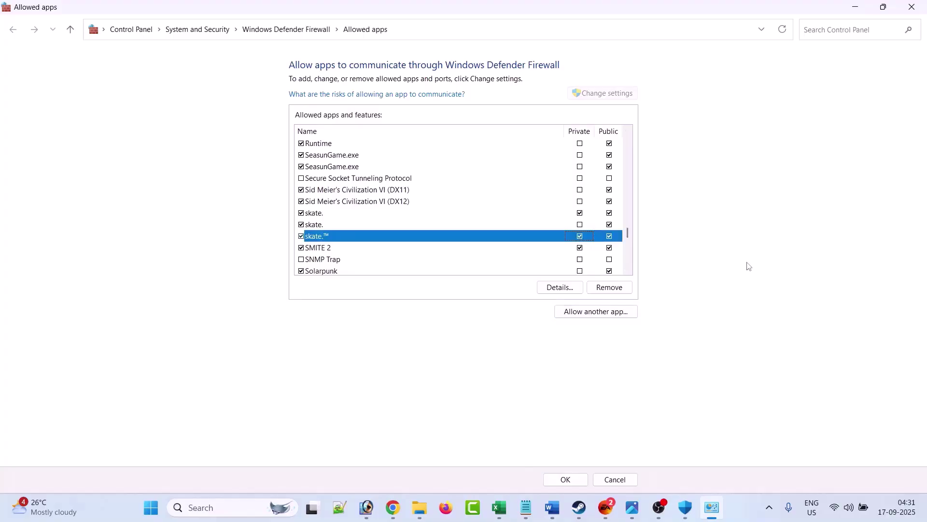
click(565, 480)
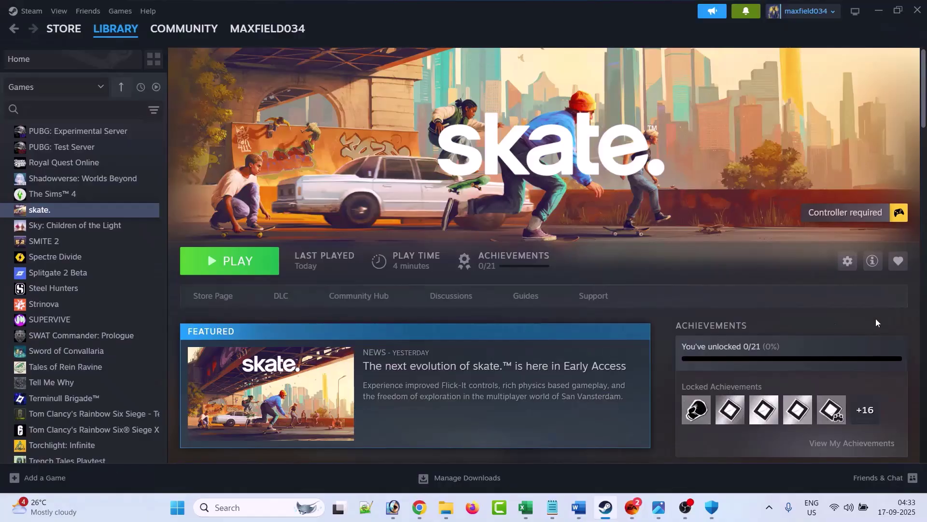
Step: Switch to the Word guide and read the Fix 3 instruction on verifying the game files
key(alt+Tab)
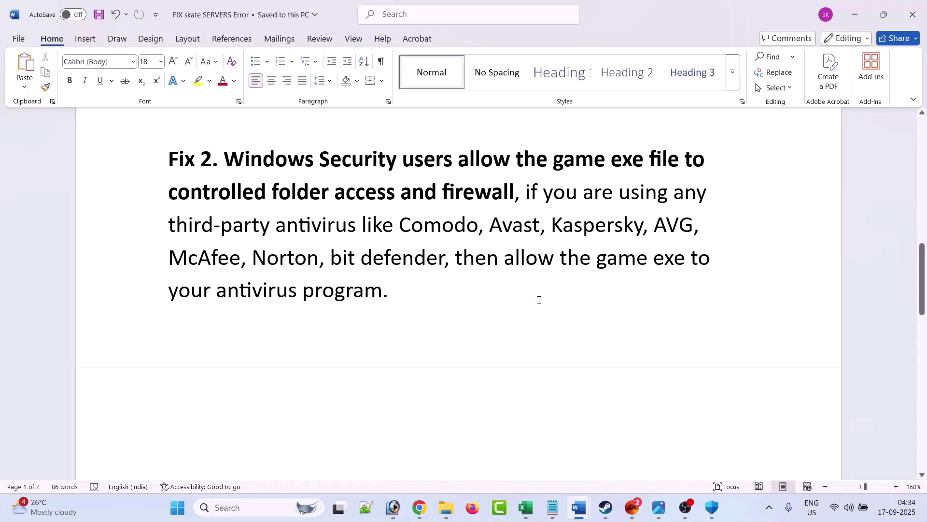
scroll(538, 300, down, 5)
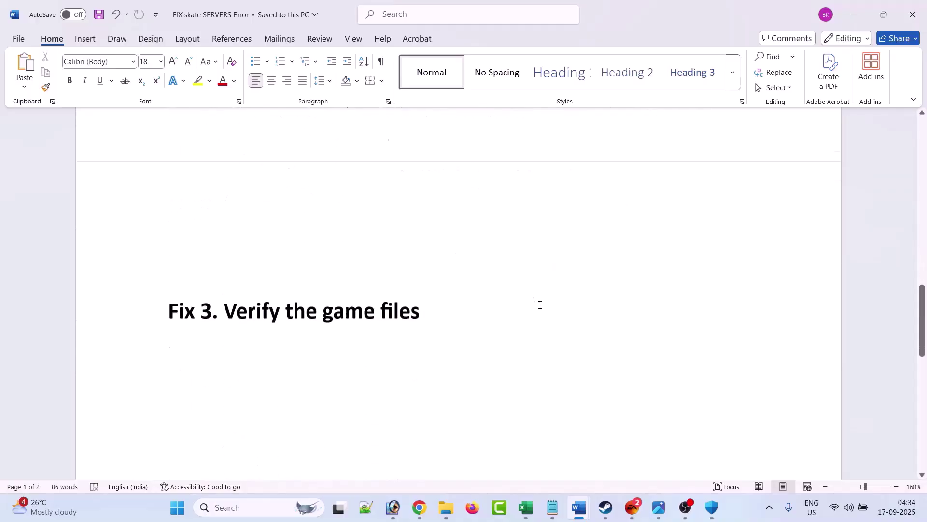
drag(231, 240, 420, 240)
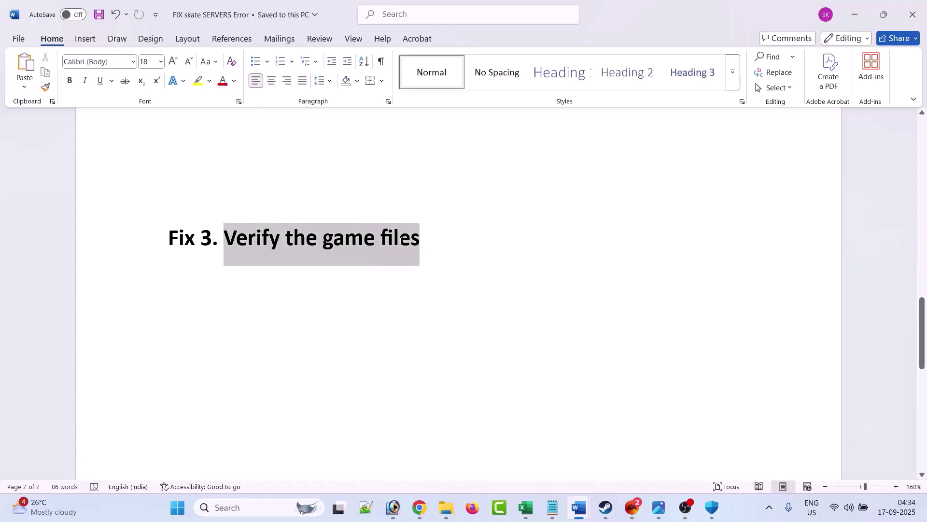
click(603, 323)
Step: Switch to Steam, view the file integrity verification option in the installed files properties of skate., and close the properties
click(605, 507)
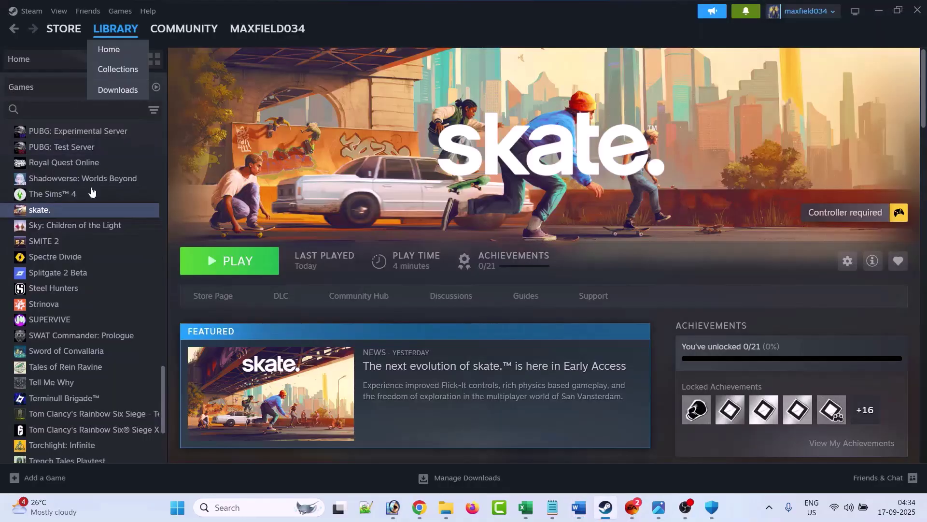
right_click(63, 213)
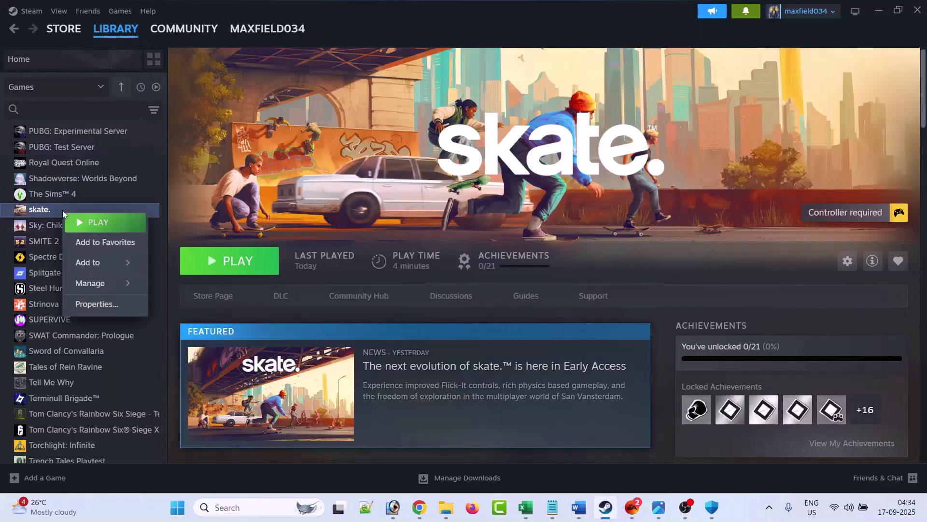
click(96, 303)
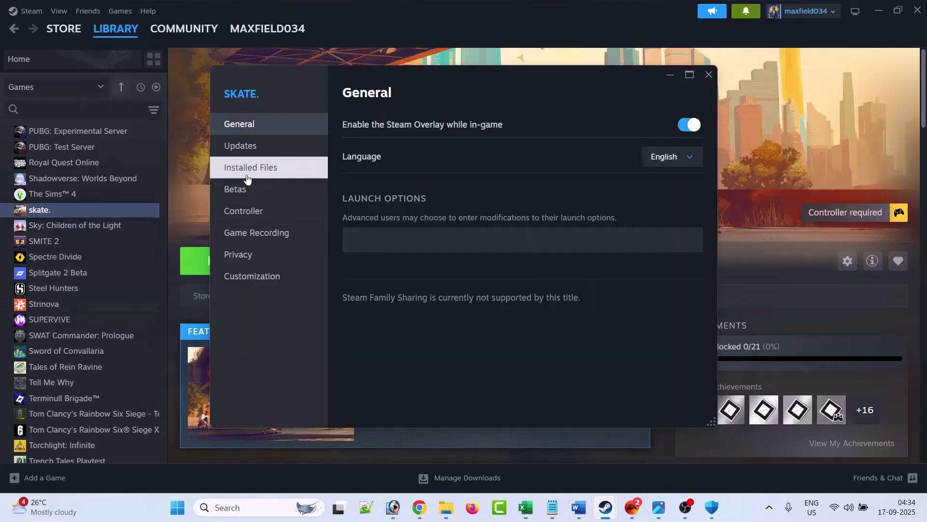
click(249, 174)
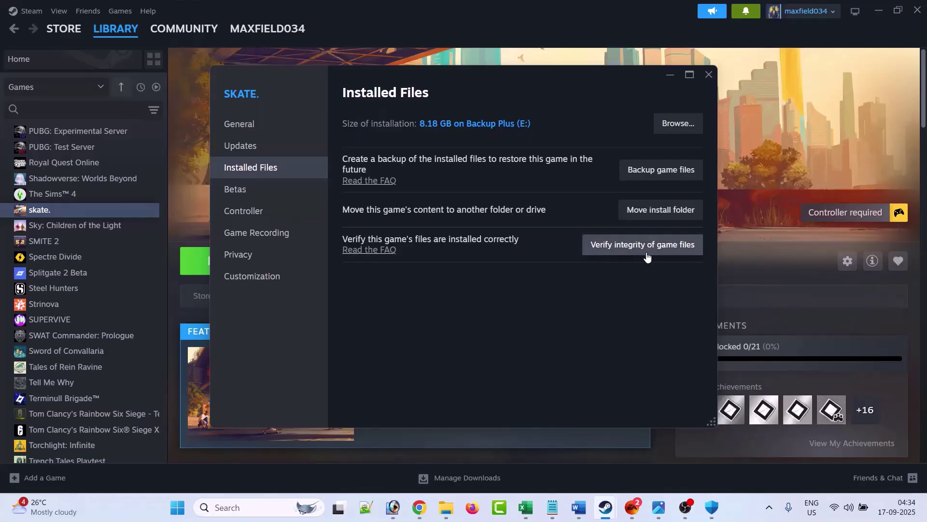
click(709, 75)
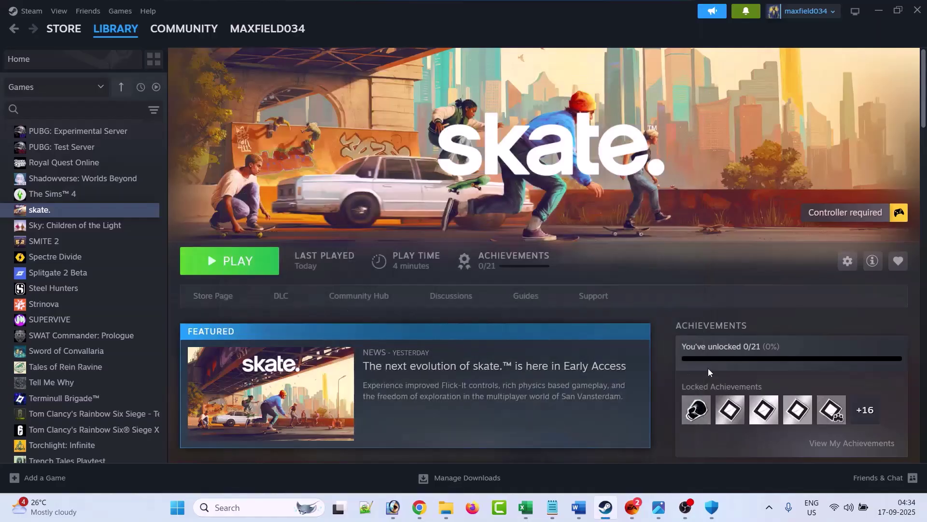
Step: Switch to the EA app and open the management options for skate.™ that include Repair
click(632, 512)
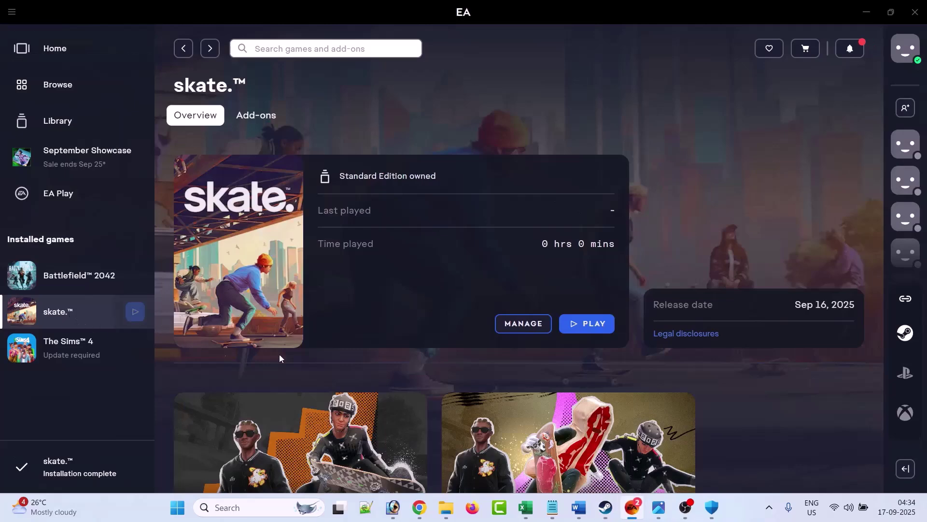
click(524, 331)
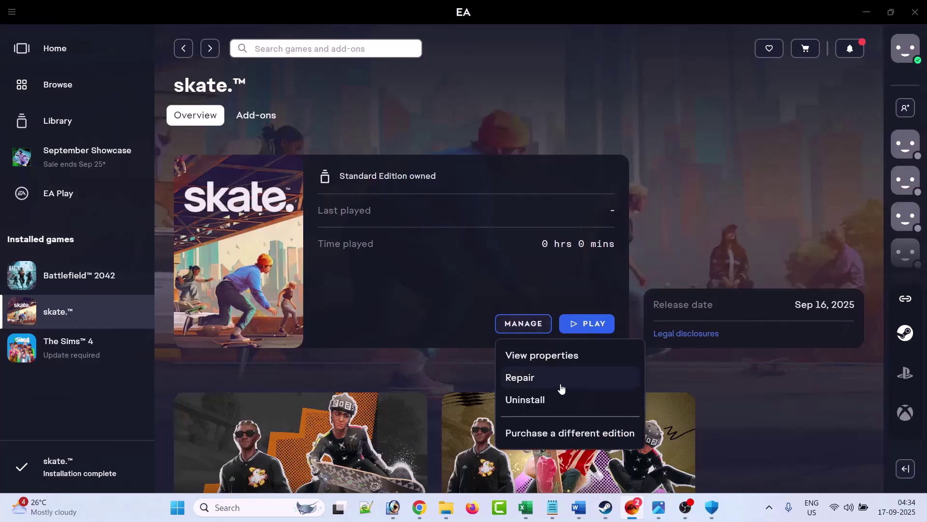